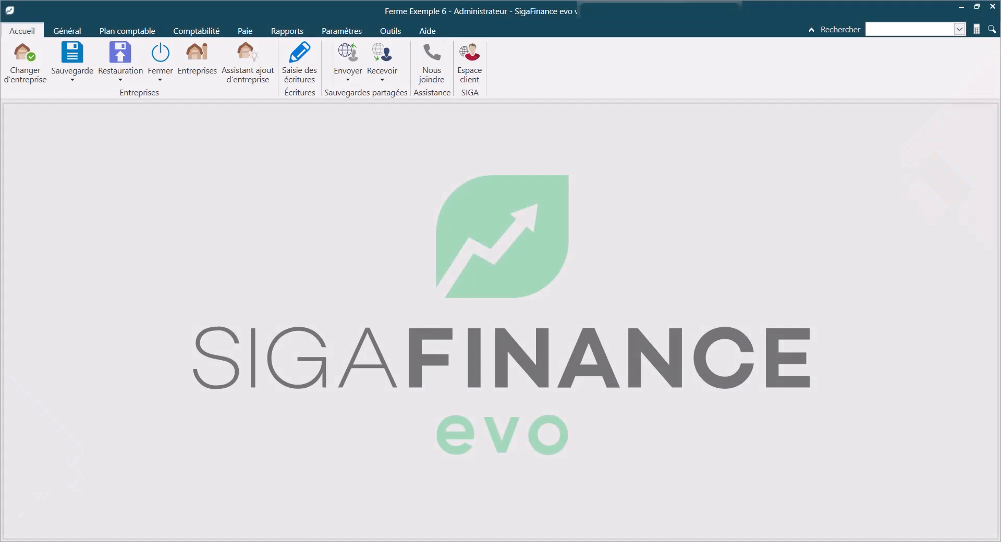
# Open the company-level settings for supplier payments (Paiement des fournisseurs)
pyautogui.click(342, 31)
pyautogui.click(161, 62)
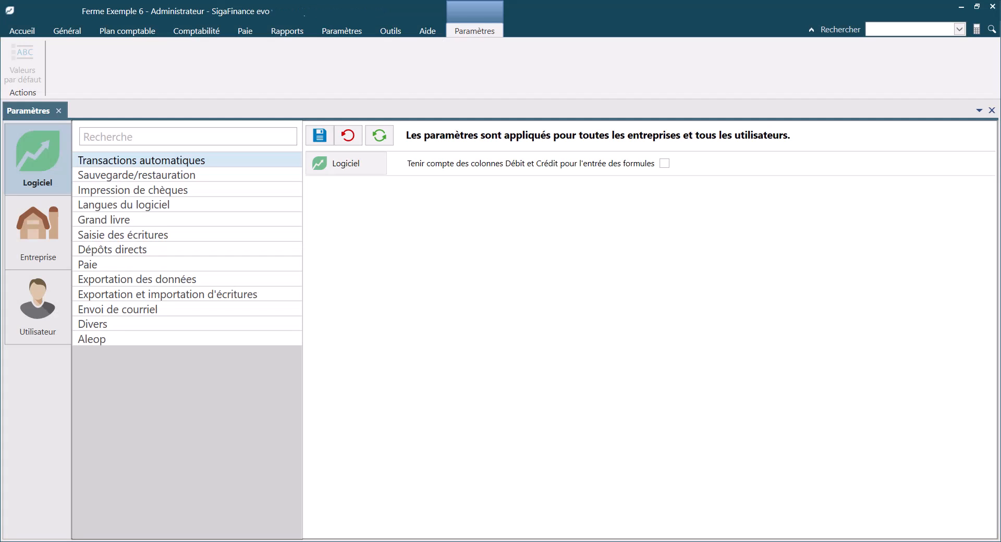
pyautogui.click(38, 233)
pyautogui.click(140, 265)
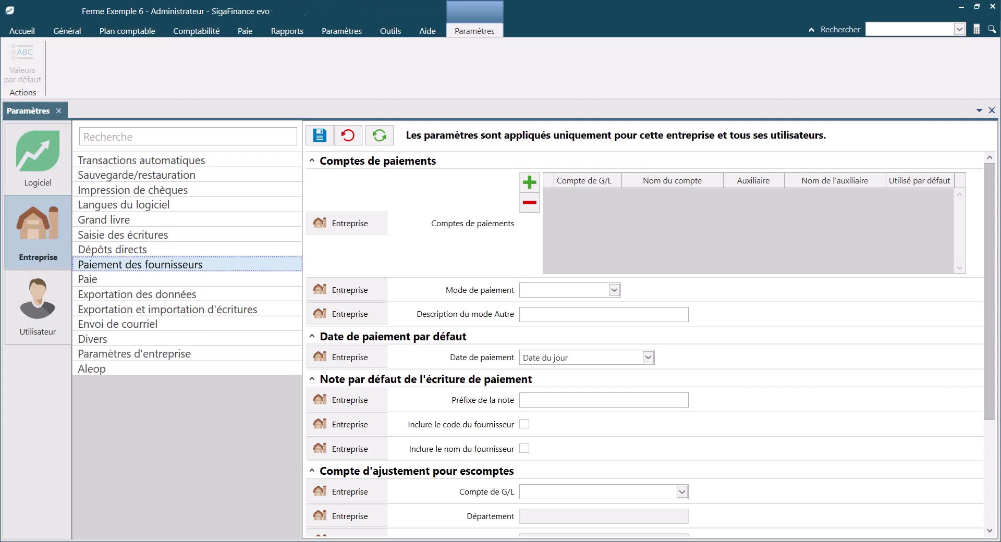
# Add payment accounts 10102 CAISSE POP and 31000 COMPTES-FOURNISSEURS with auxiliary 3 VISA
pyautogui.click(530, 182)
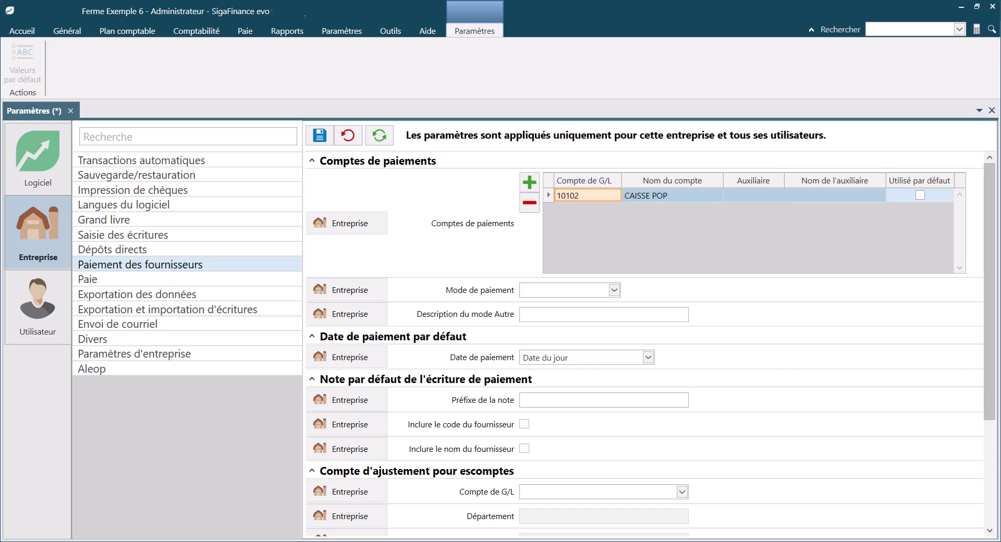
pyautogui.click(530, 182)
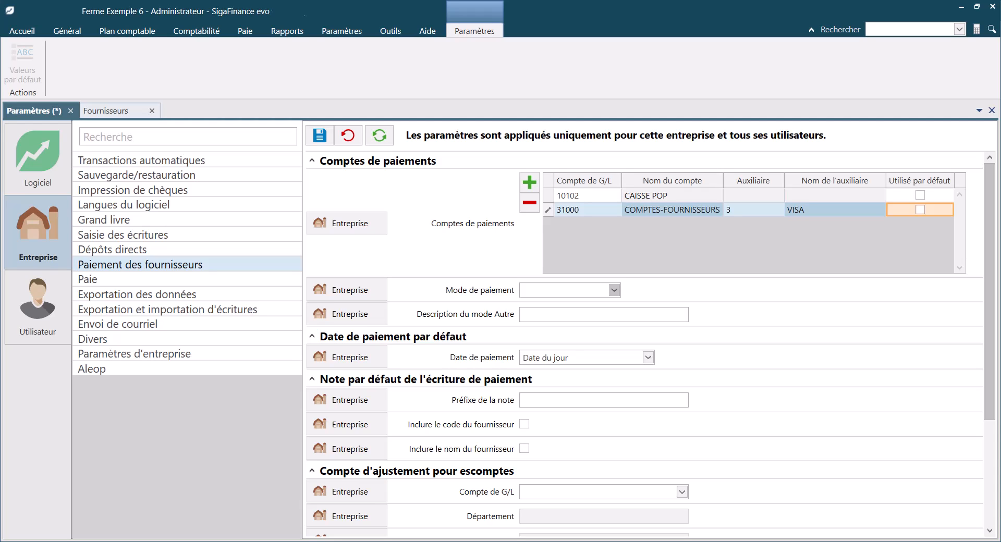
# Set the payment mode to Autre with the description "virement", leaving the default payment date as Date du jour
pyautogui.click(614, 290)
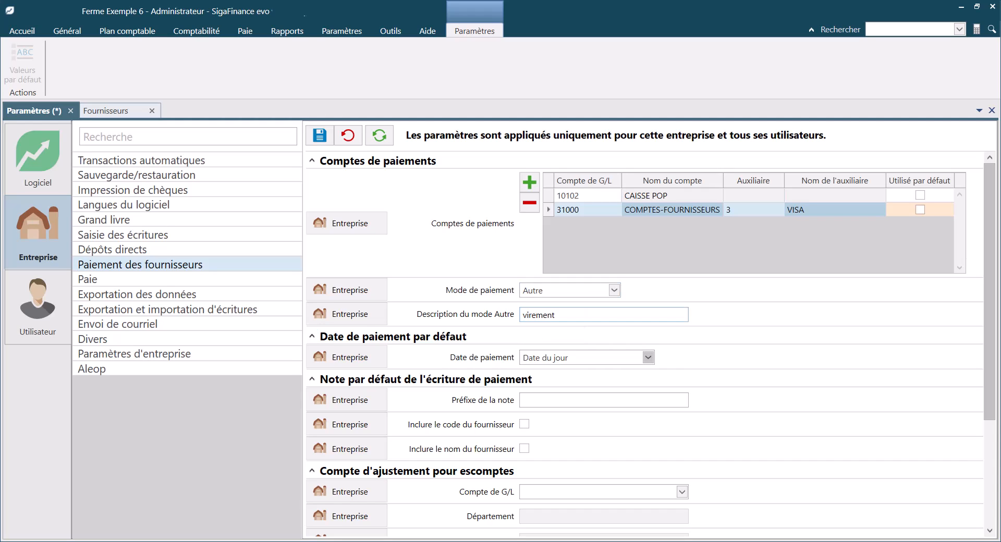
pyautogui.click(648, 358)
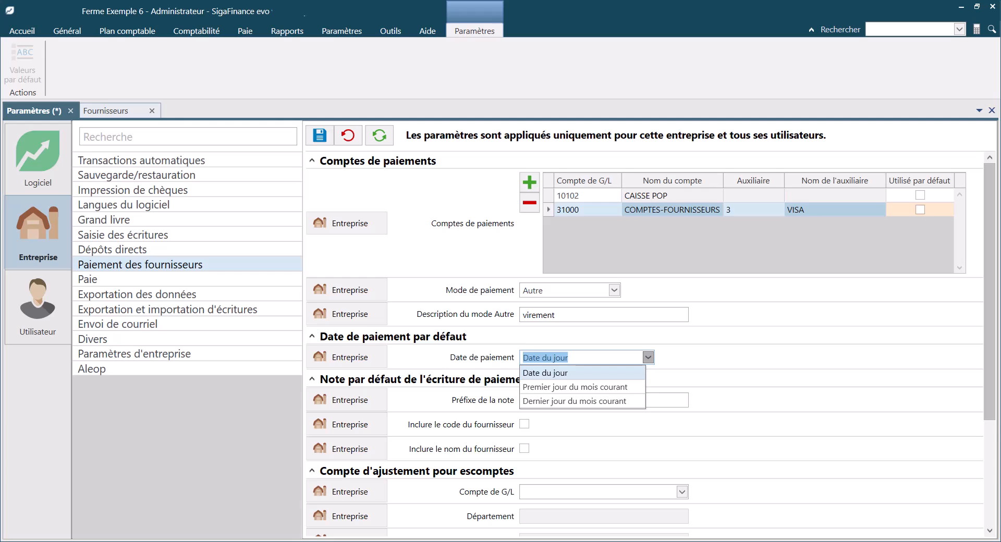
pyautogui.press('Escape')
# Include the supplier's name in the default payment entry note
pyautogui.scroll(-2, 647, 339)
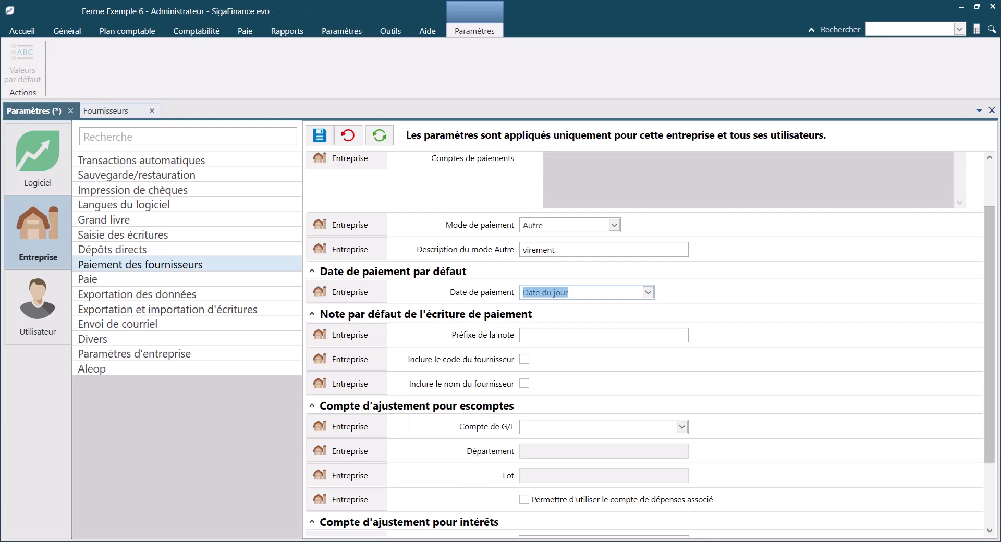
pyautogui.click(524, 384)
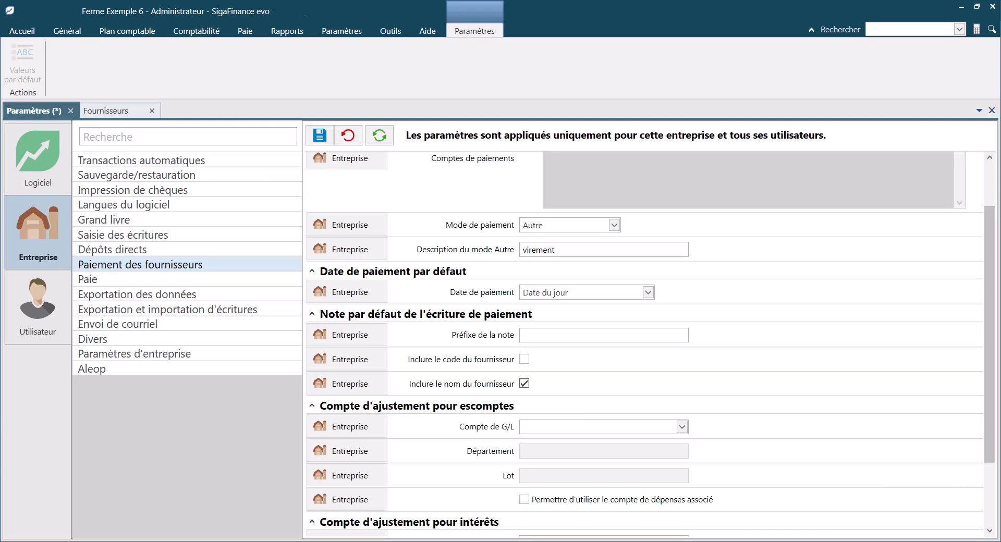
# Set the discount adjustment G/L account to 66900 - ESCOMPTE SUR ACHATS
pyautogui.scroll(-2, 644, 339)
pyautogui.click(598, 361)
pyautogui.write('esc')
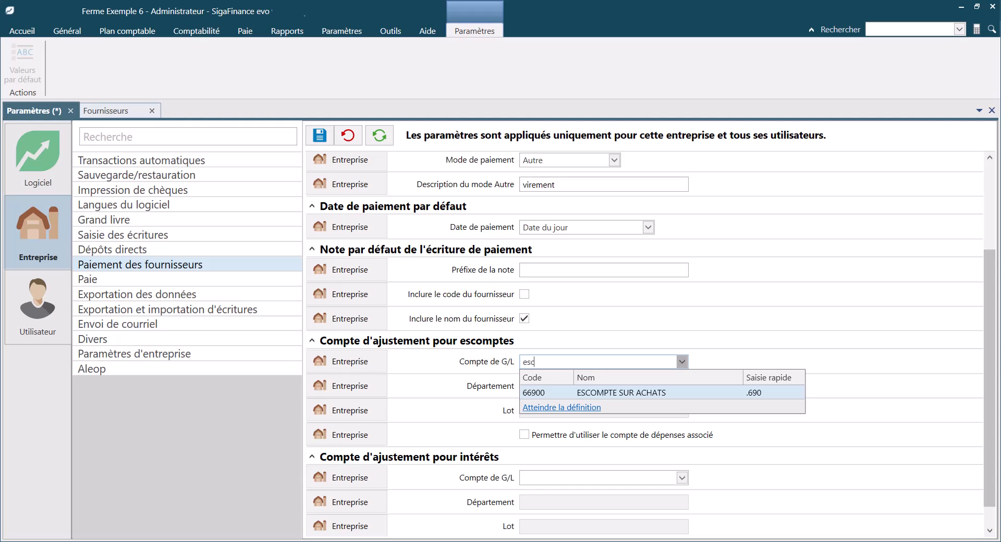
pyautogui.press('Return')
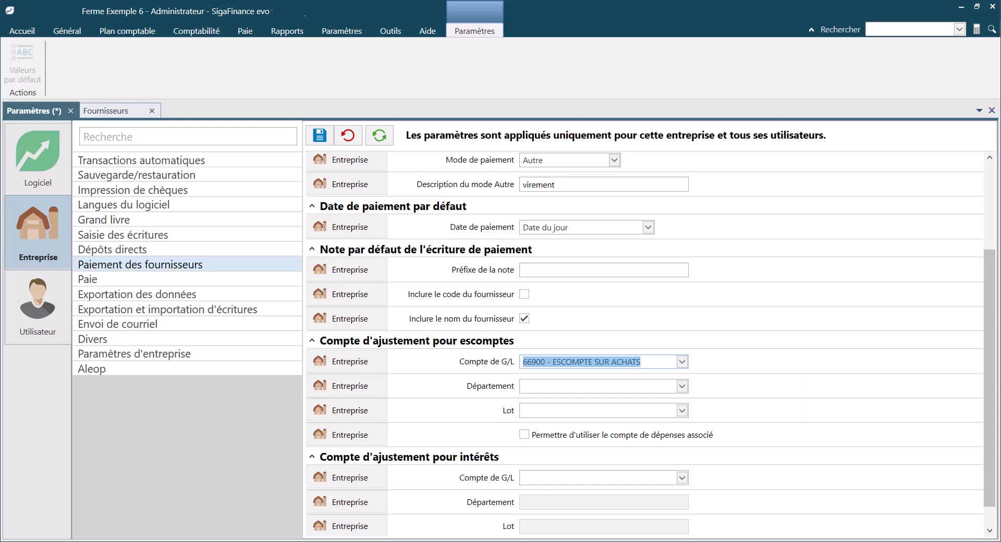
# Allow use of the associated expense account for both discount and interest adjustments
pyautogui.click(525, 435)
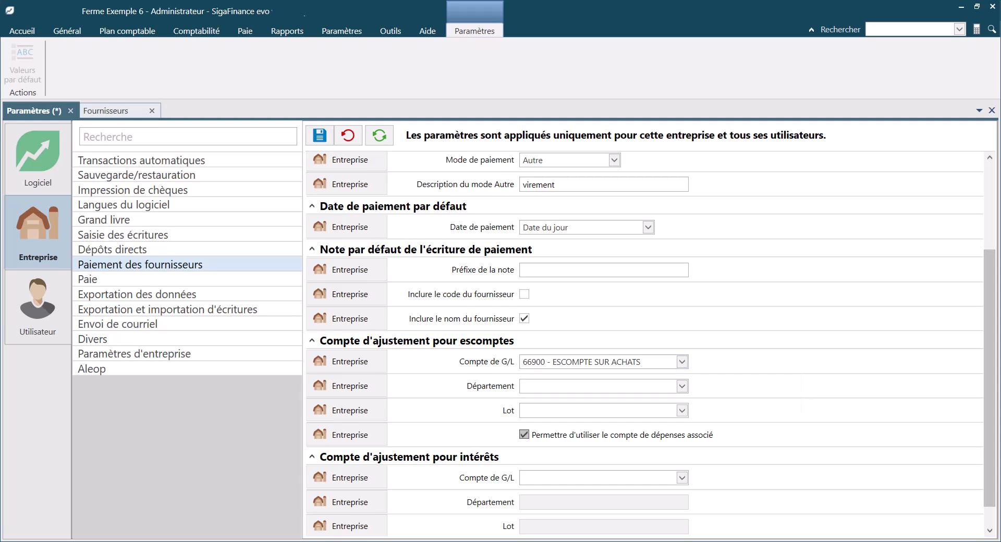
pyautogui.scroll(-1, 651, 344)
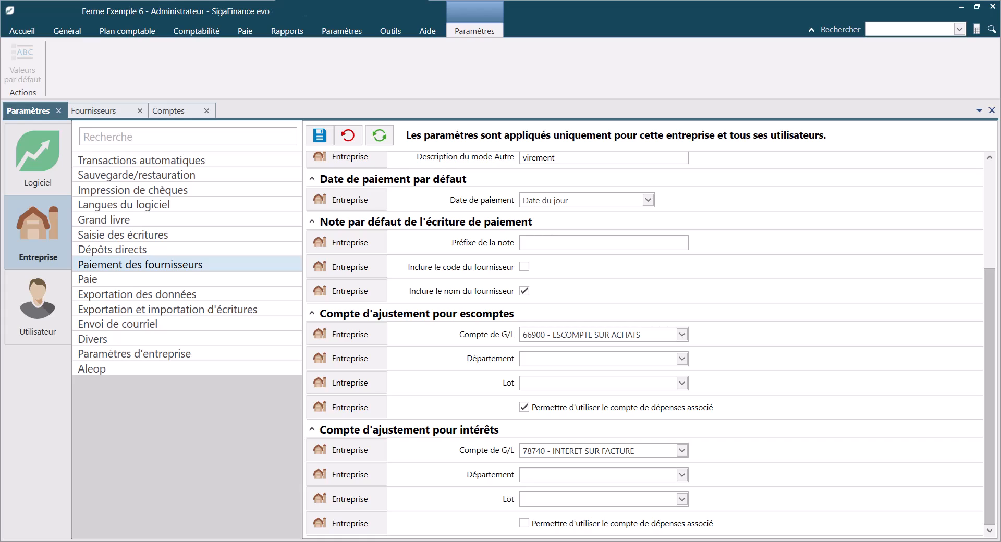
pyautogui.click(524, 523)
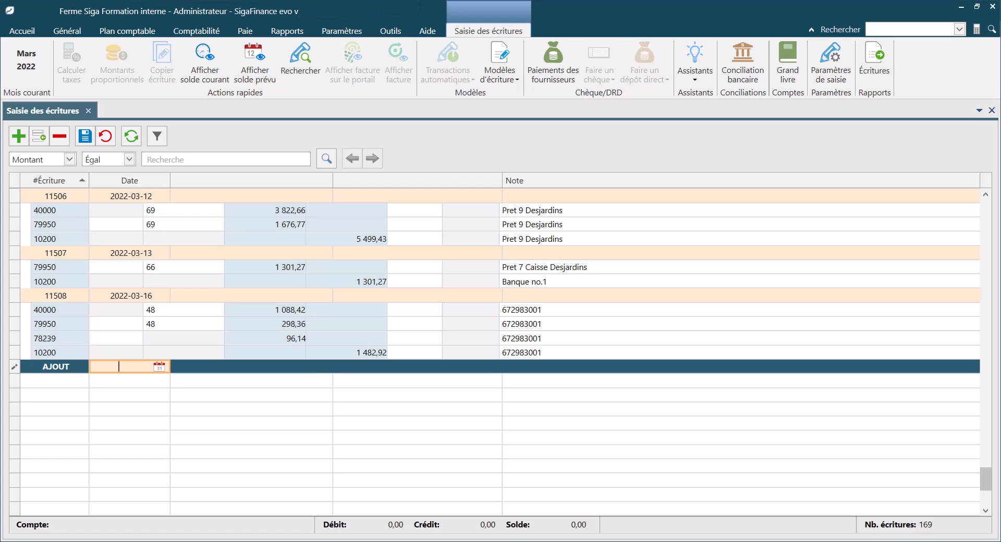
# Date the new journal entry 2022-03-03 and move to a new line below the purchase lines
pyautogui.write('3')
pyautogui.press('Return')
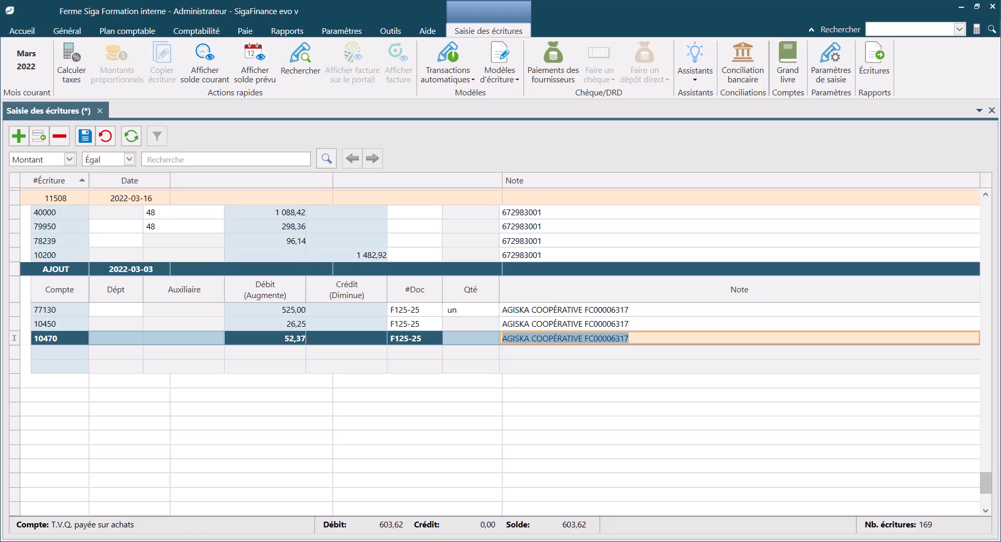
pyautogui.press('Return')
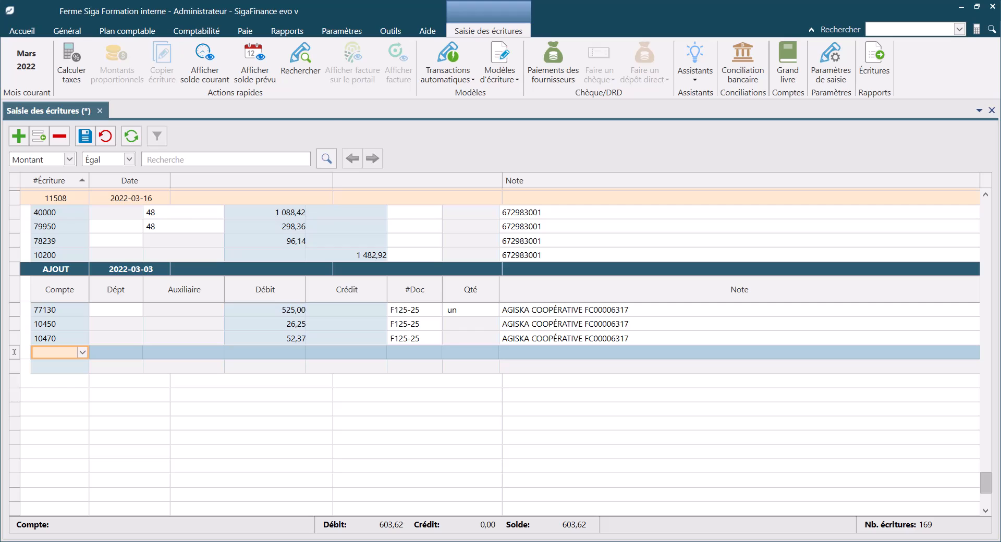
# Enter account 31000 with auxiliary 118 on the new entry line
pyautogui.write('31000')
pyautogui.press('Tab')
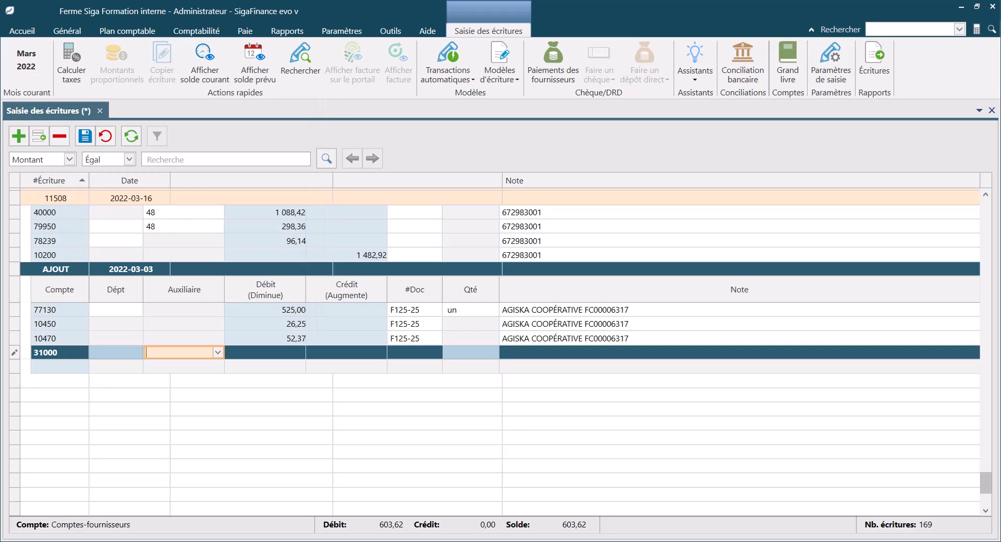
pyautogui.write('118')
pyautogui.press('Tab')
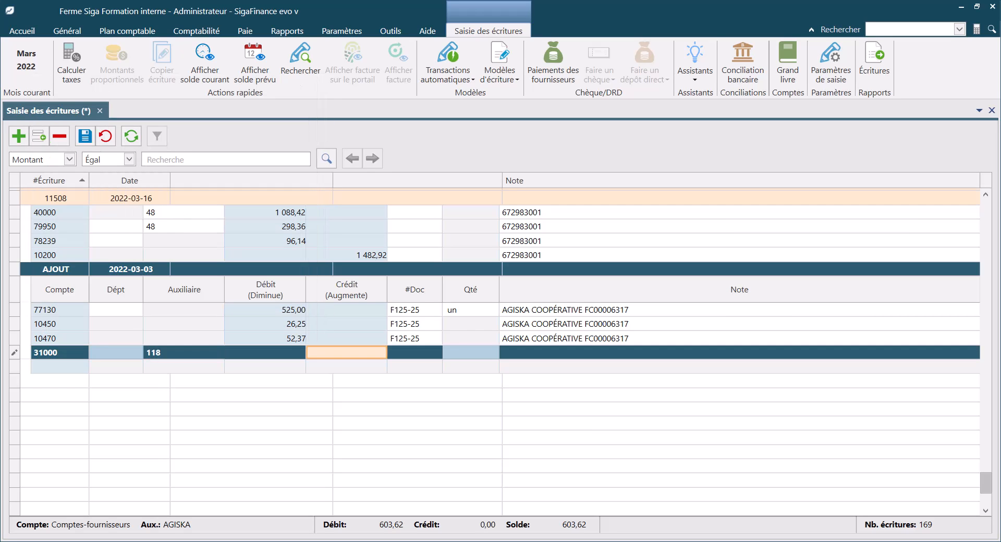
# Fill the line's credit of 603,62, document F125-25 and note, then complete the entry
pyautogui.press('space')
pyautogui.press('Tab')
pyautogui.press('space')
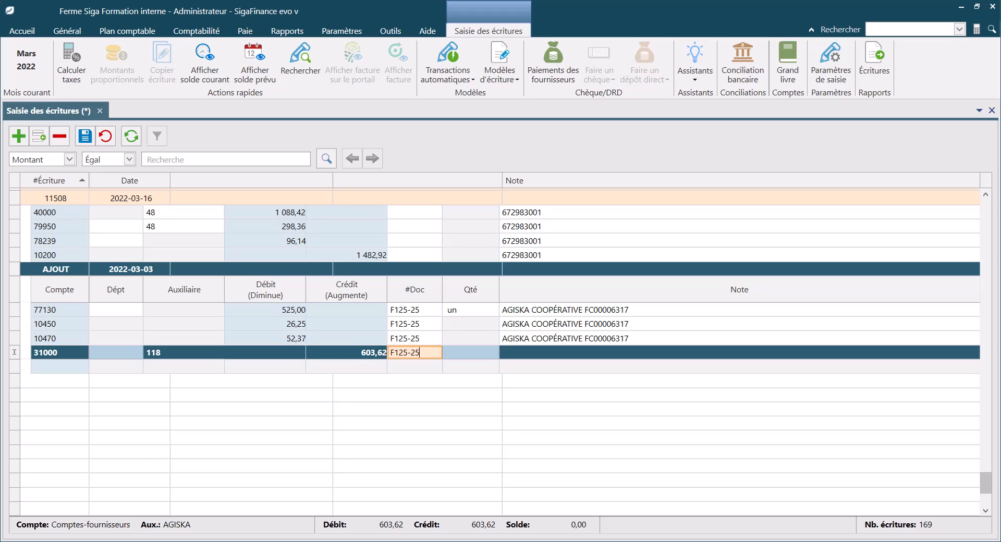
pyautogui.press('Tab')
pyautogui.press('space')
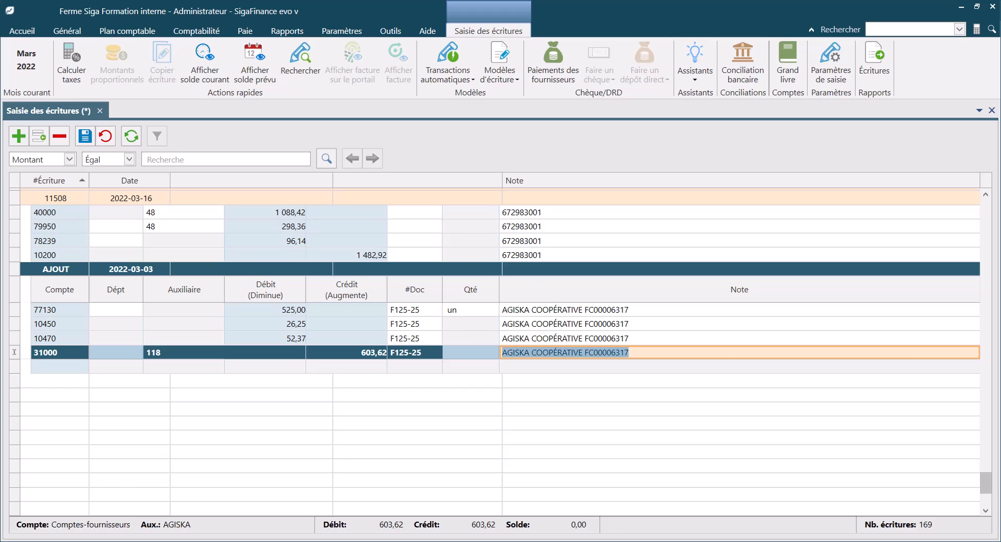
pyautogui.press('Return')
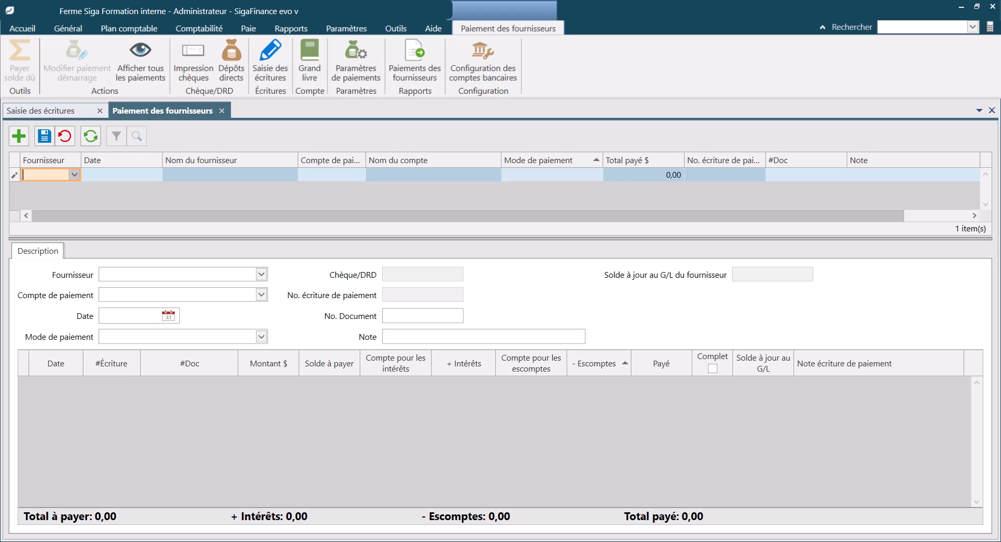
# Start a new supplier payment for supplier 118 AGISKA
pyautogui.click(75, 175)
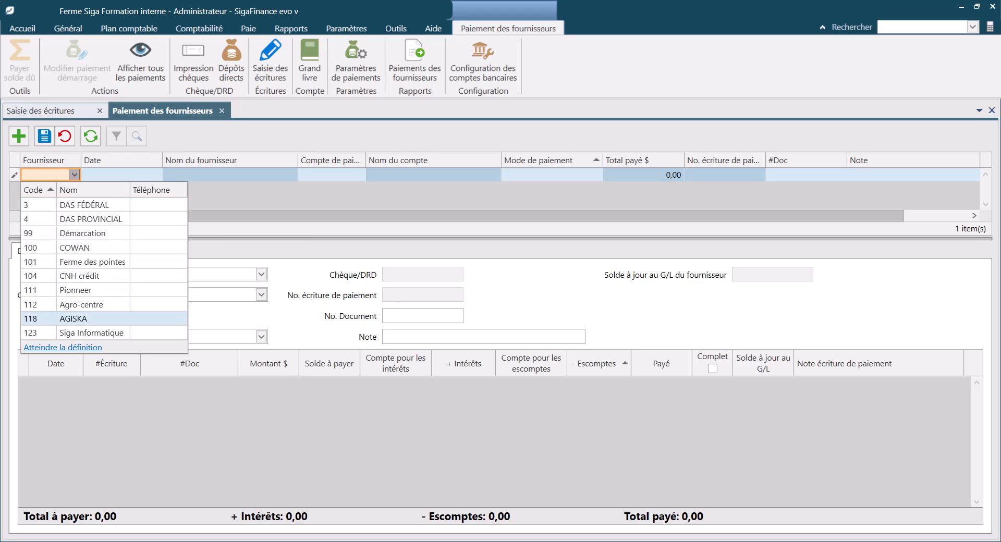
pyautogui.press('Return')
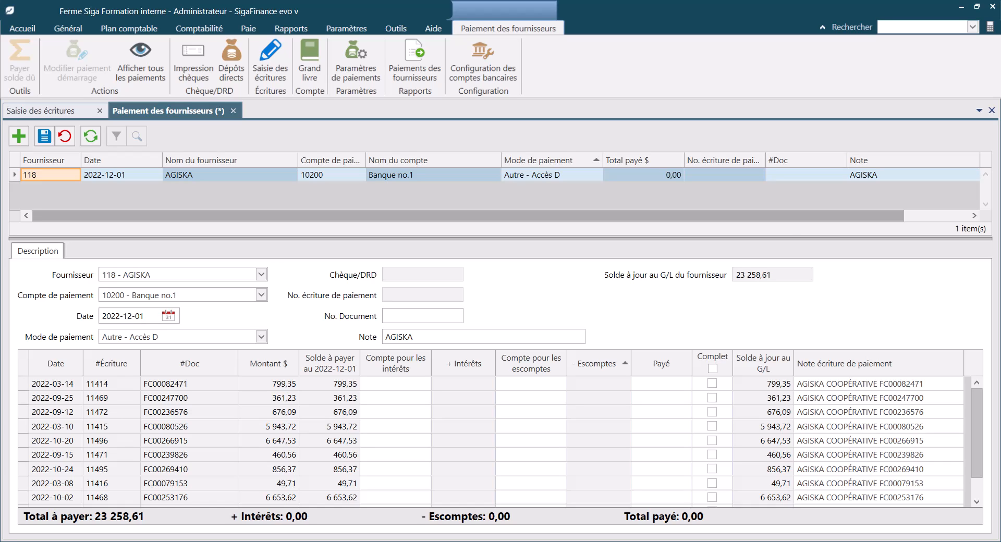
# Try to switch the payment's supplier to 123, continuing past the first-use warning
pyautogui.write('123')
pyautogui.press('Return')
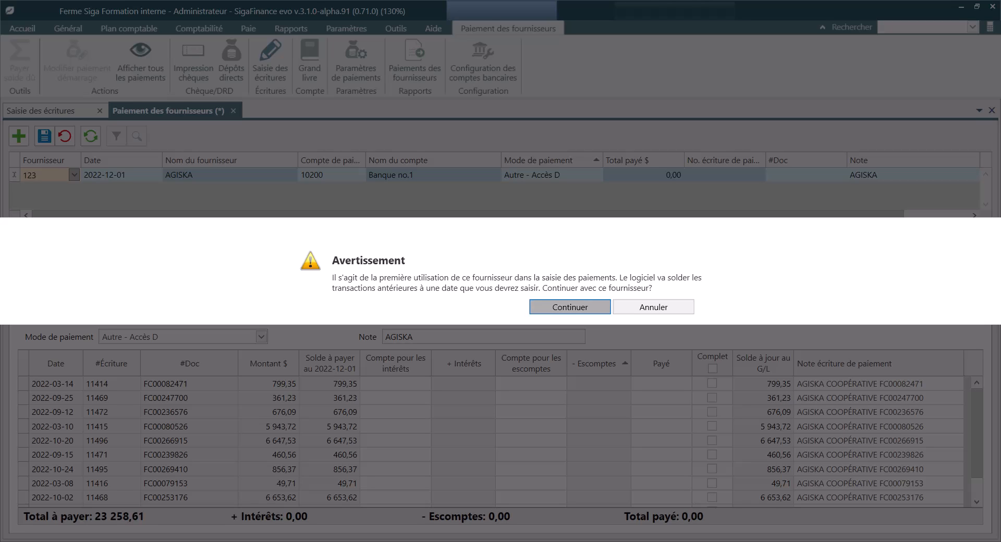
pyautogui.click(570, 307)
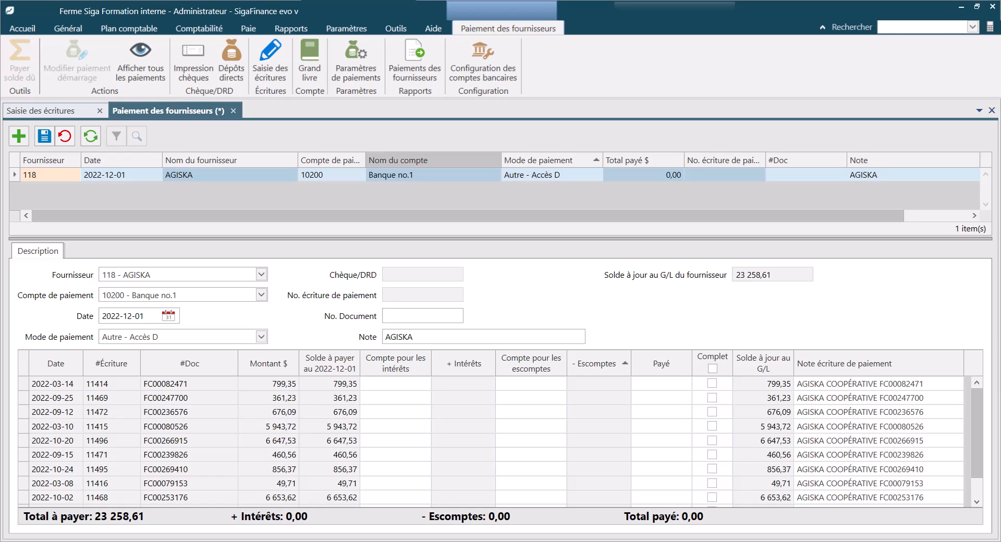
# Rearrange the payment grid columns, moving Total payé next to Nom du fournisseur
pyautogui.rightClick(370, 160)
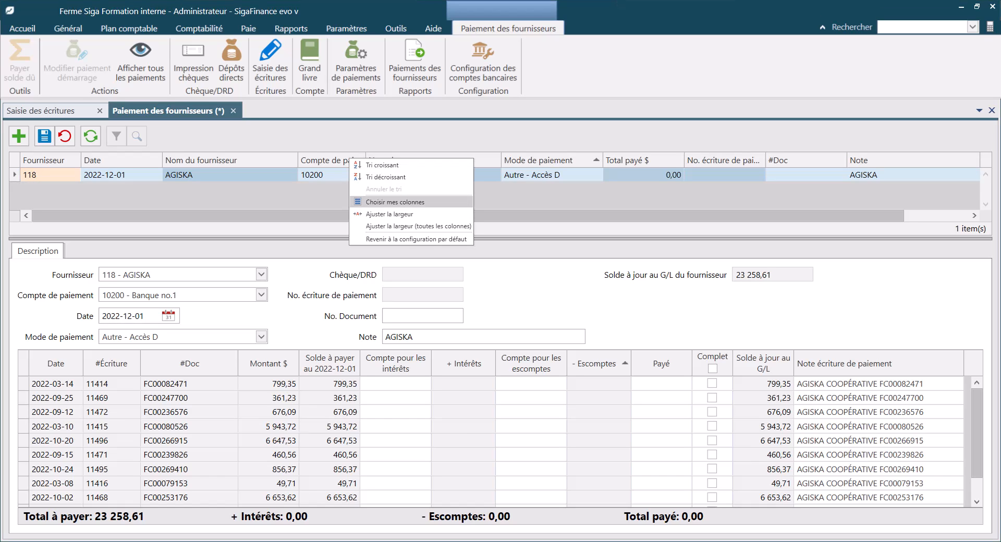
pyautogui.click(395, 202)
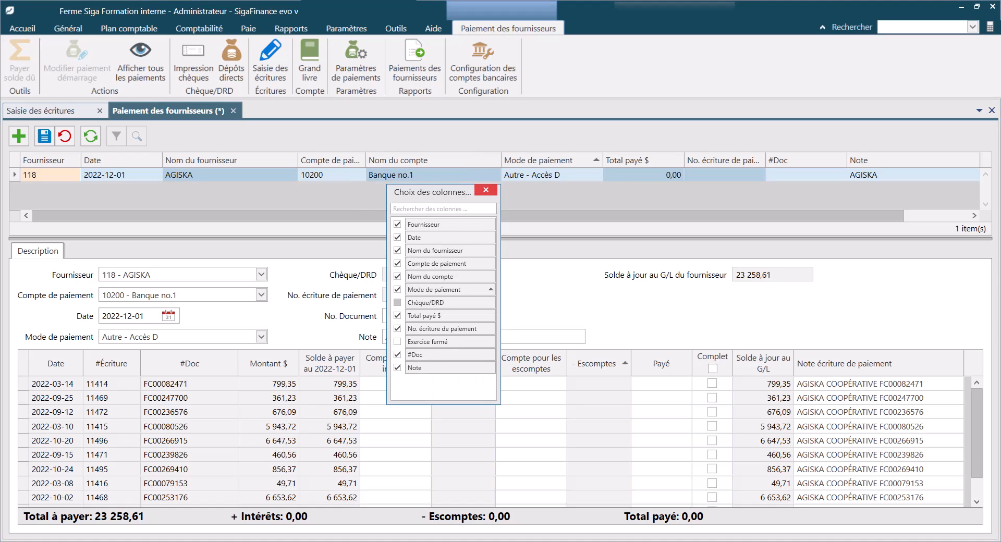
pyautogui.click(486, 191)
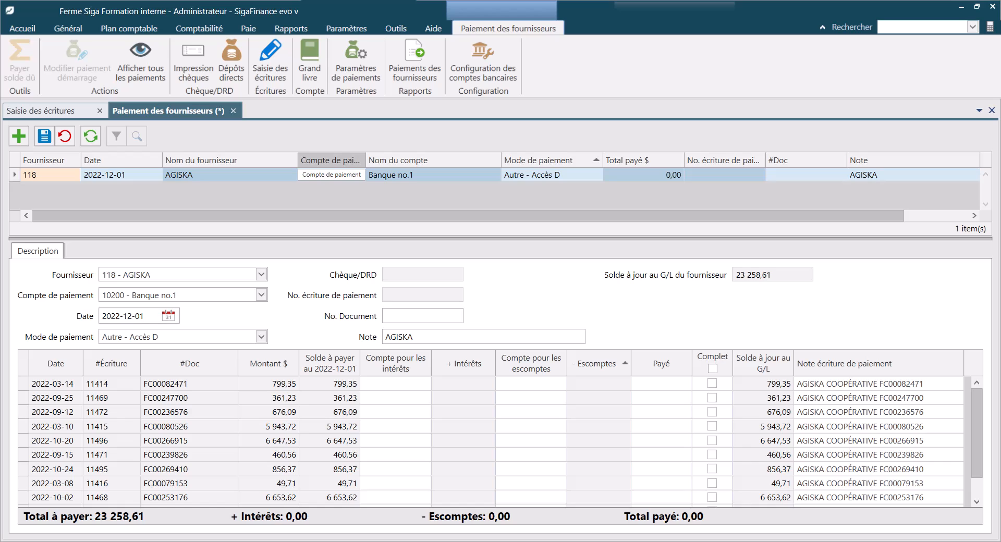
pyautogui.moveTo(641, 161); pyautogui.dragTo(339, 171)
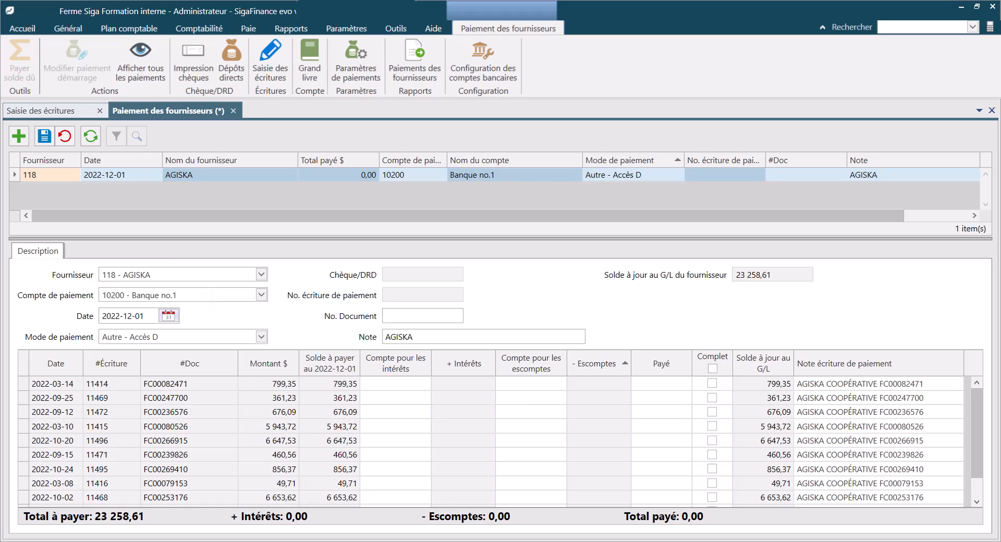
# Set the payment date to 2022-11-16 and the document number to Vire158796
pyautogui.click(168, 316)
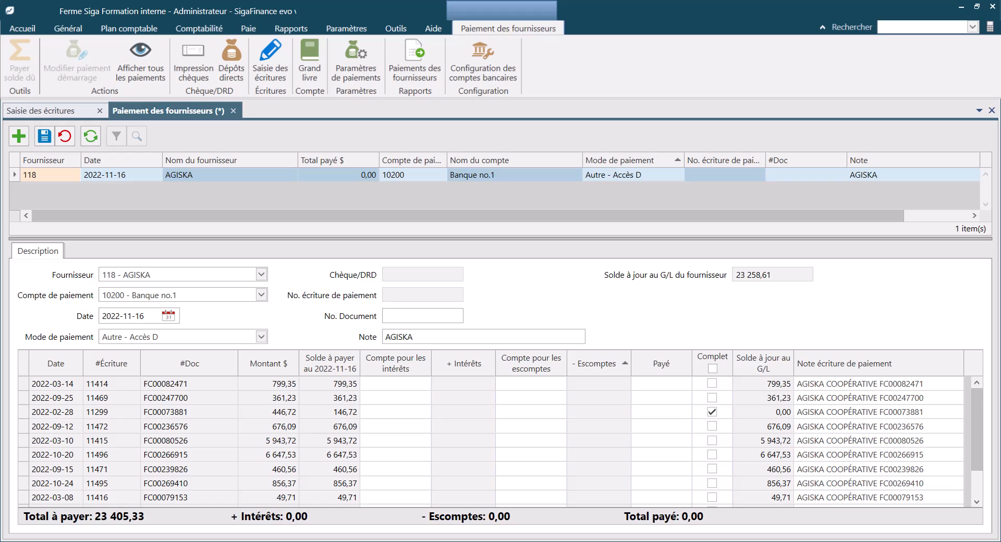
pyautogui.click(262, 337)
pyautogui.click(417, 316)
pyautogui.write('Vire')
pyautogui.write('158796')
# For invoice FC00247700, set the interest account to 79854 and add 12,50 of interest
pyautogui.click(422, 398)
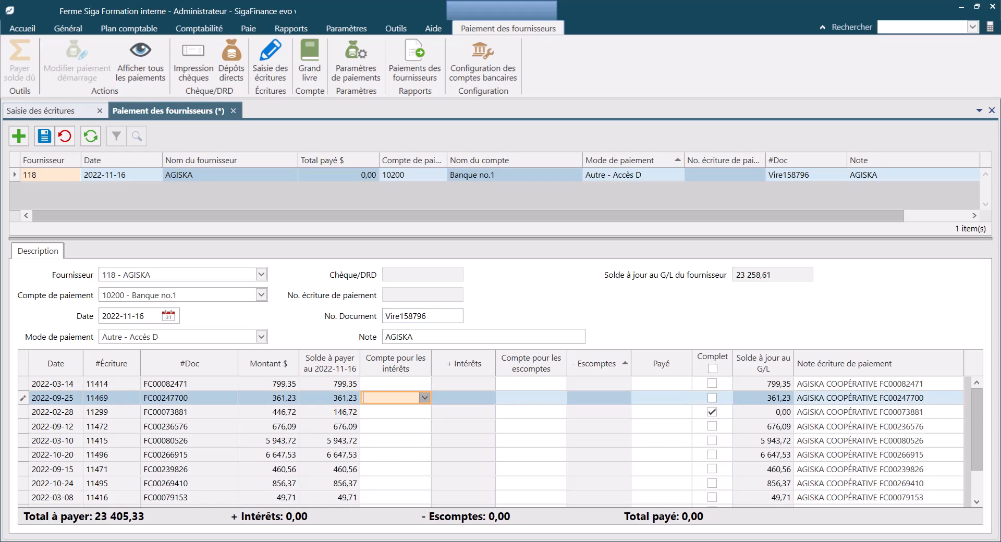
pyautogui.click(425, 398)
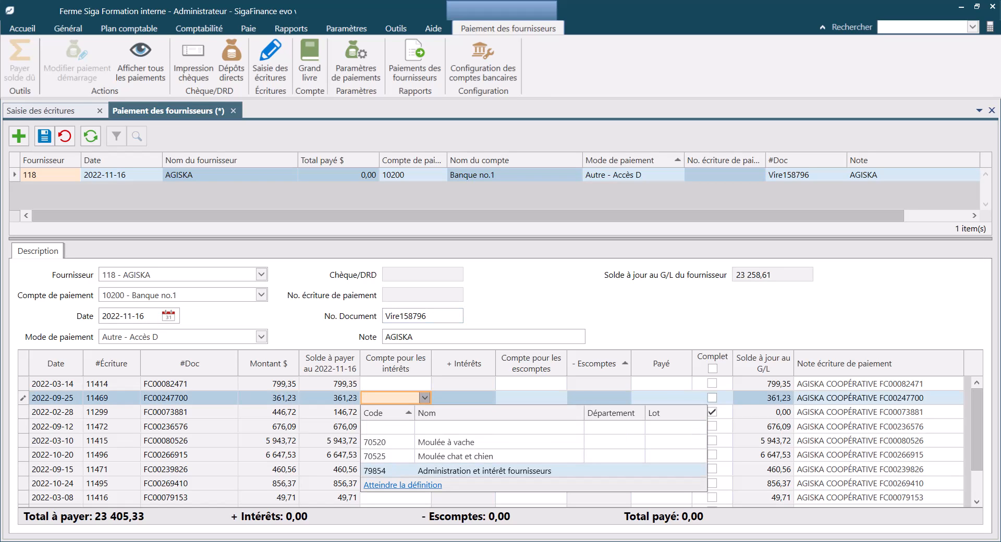
pyautogui.press('Return')
pyautogui.click(463, 398)
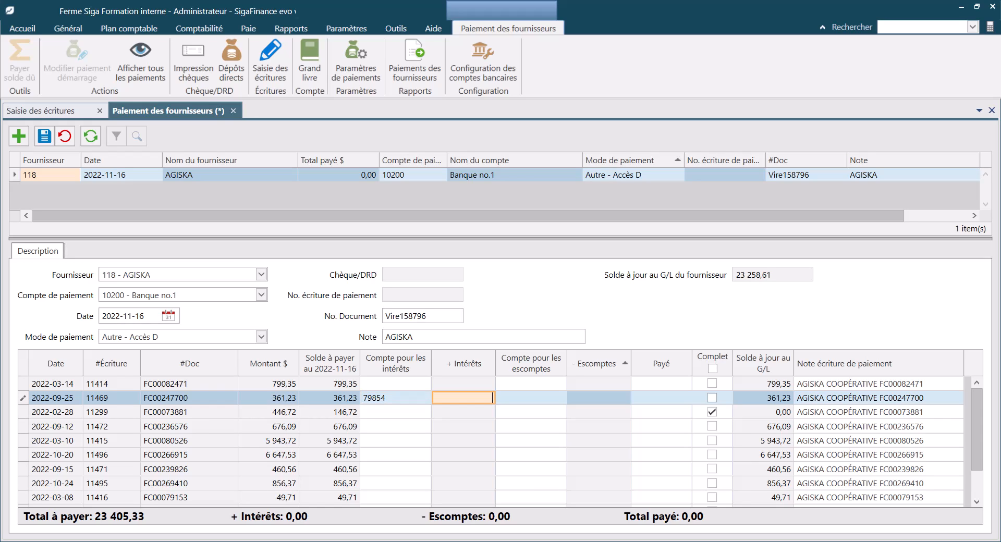
pyautogui.write('12,50')
pyautogui.press('Tab')
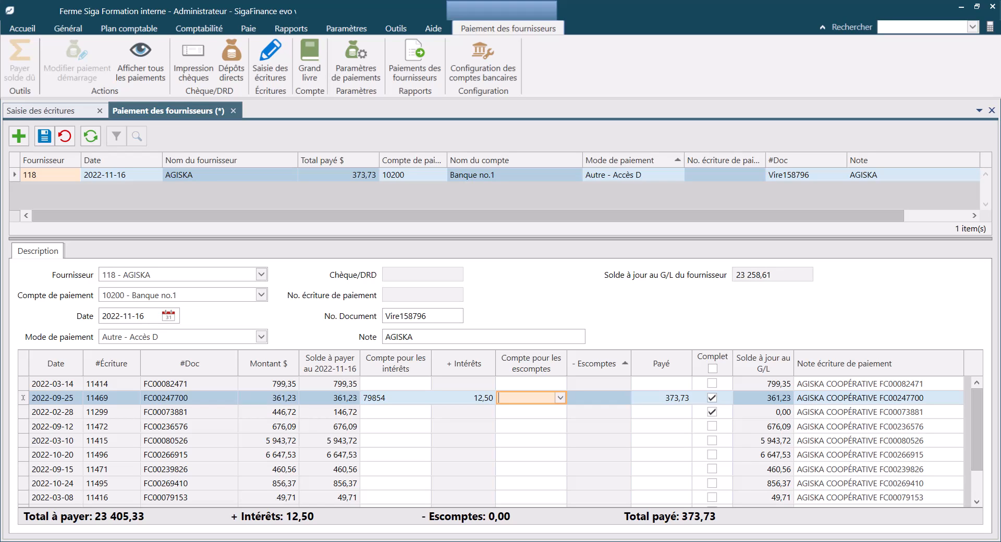
# Set the discount account for invoice FC00080526 to 68055
pyautogui.click(532, 441)
pyautogui.click(561, 441)
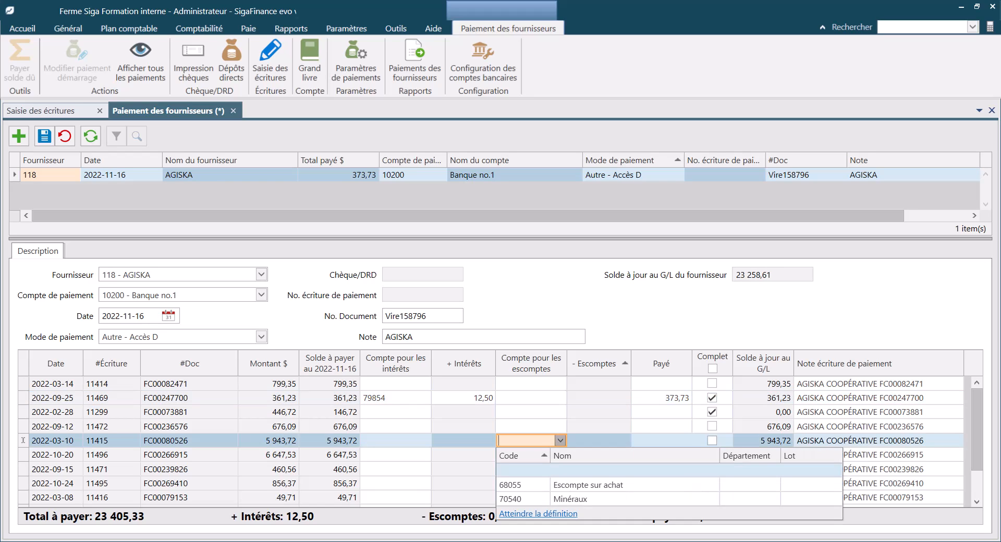
pyautogui.press('Return')
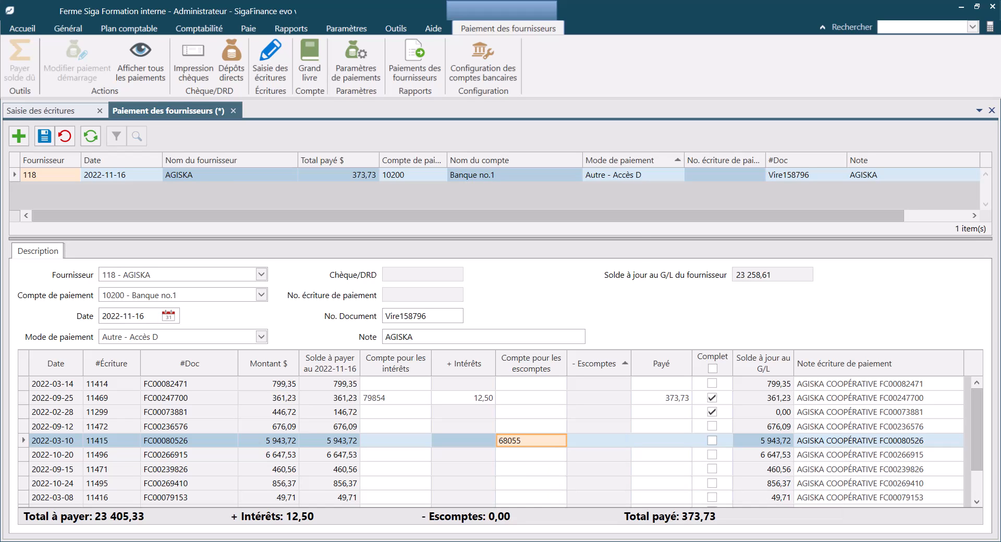
# Enter a discount of 45,65 for invoice FC00080526
pyautogui.press('Tab')
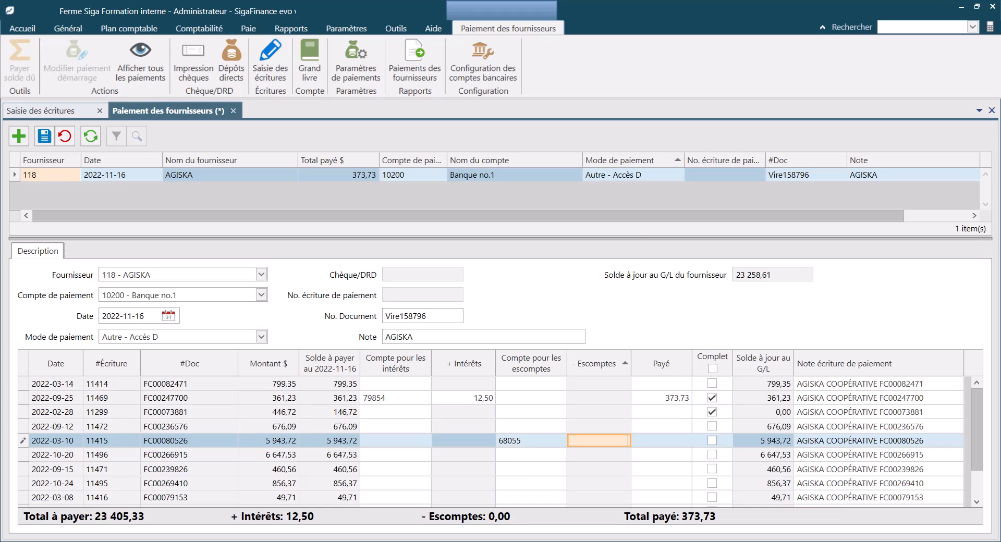
pyautogui.write('45.65')
pyautogui.press('Tab')
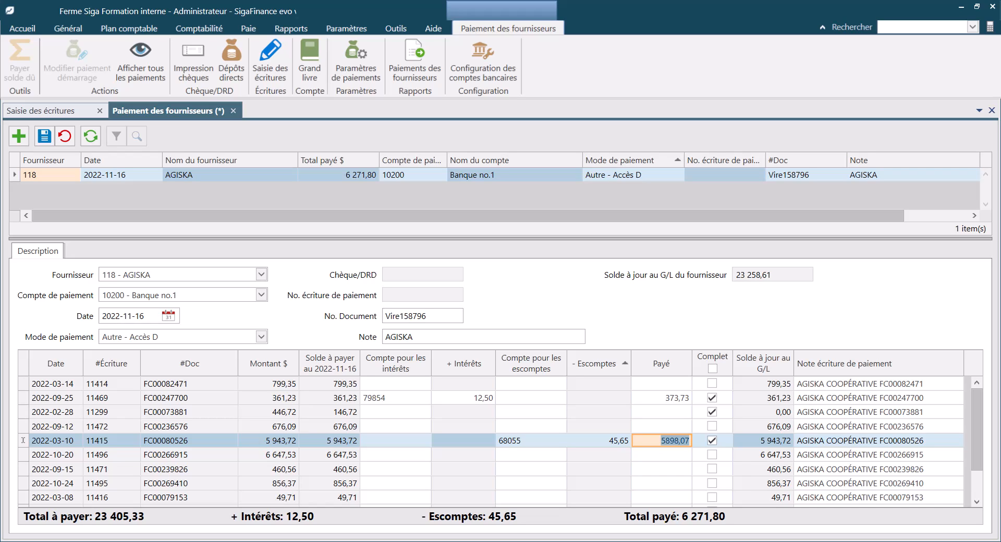
# Set the amount paid on invoice FC00236576 to 500
pyautogui.press('Up')
pyautogui.write('500')
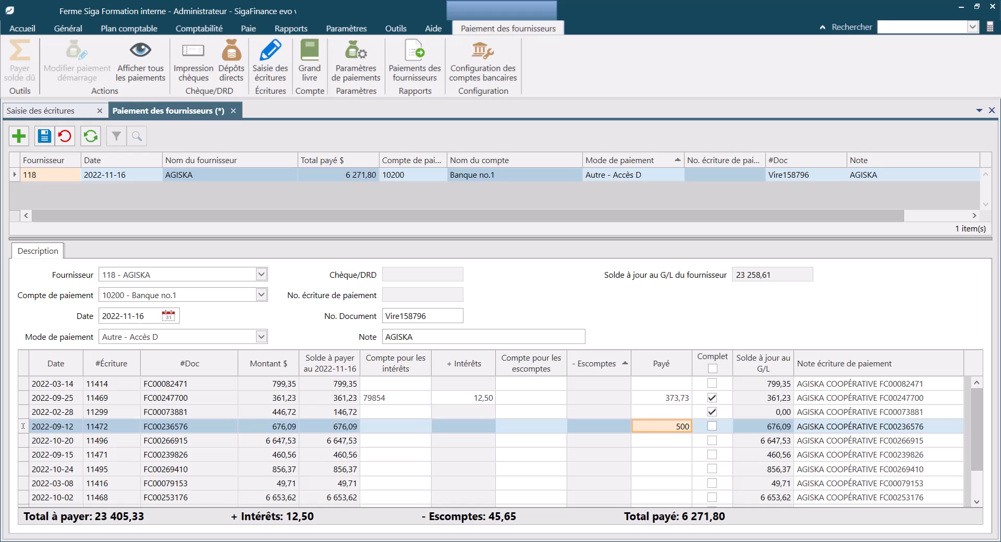
pyautogui.press('Tab')
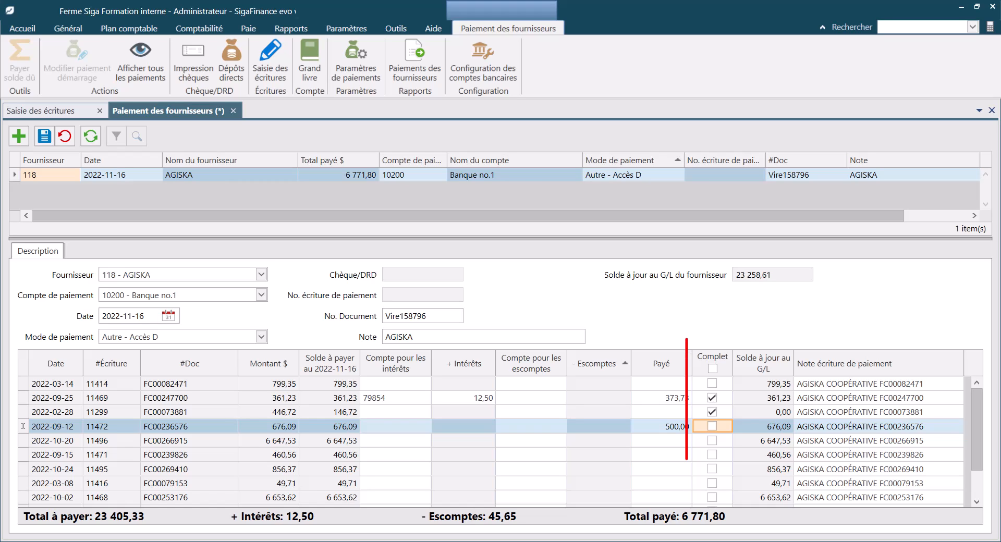
# Mark all listed invoices as fully paid and save the supplier payment
pyautogui.click(713, 368)
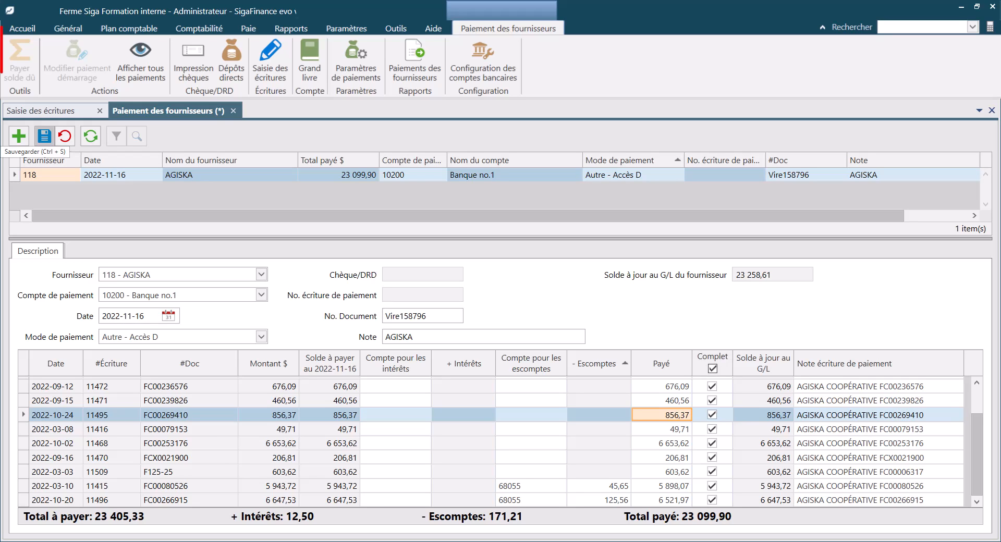
pyautogui.click(44, 136)
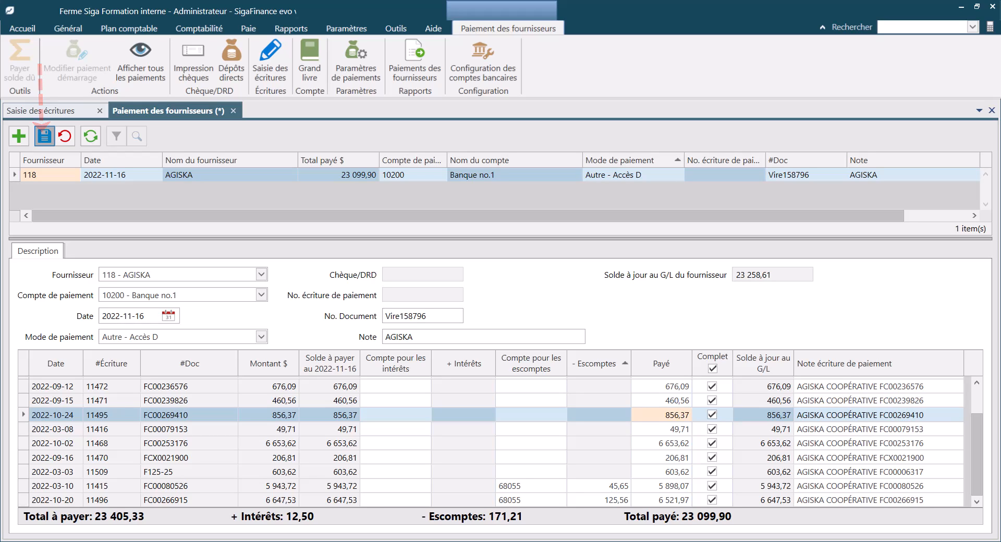
pyautogui.click(44, 136)
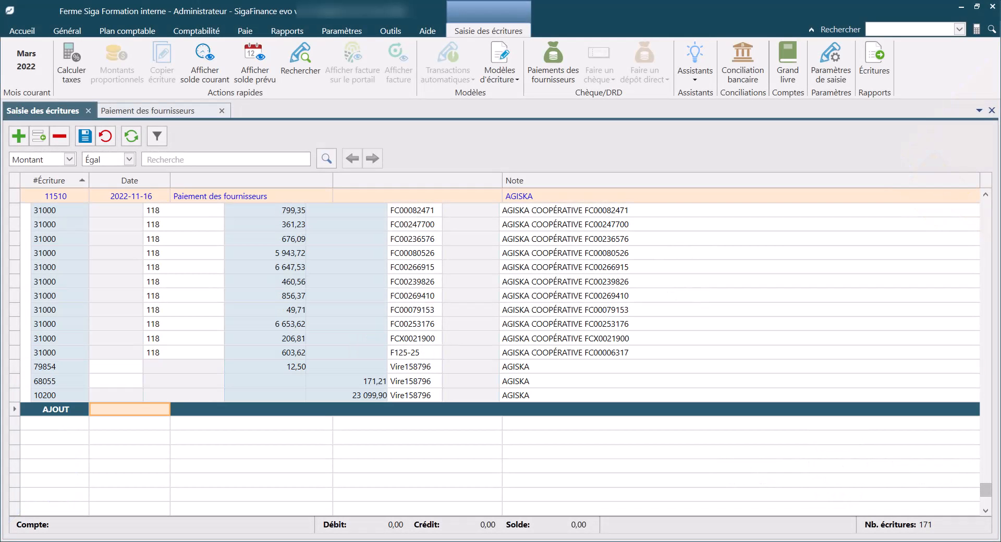
# Delete journal entry 11510 generated by the supplier payment, confirming both deletion prompts
pyautogui.scroll(1, 495, 302)
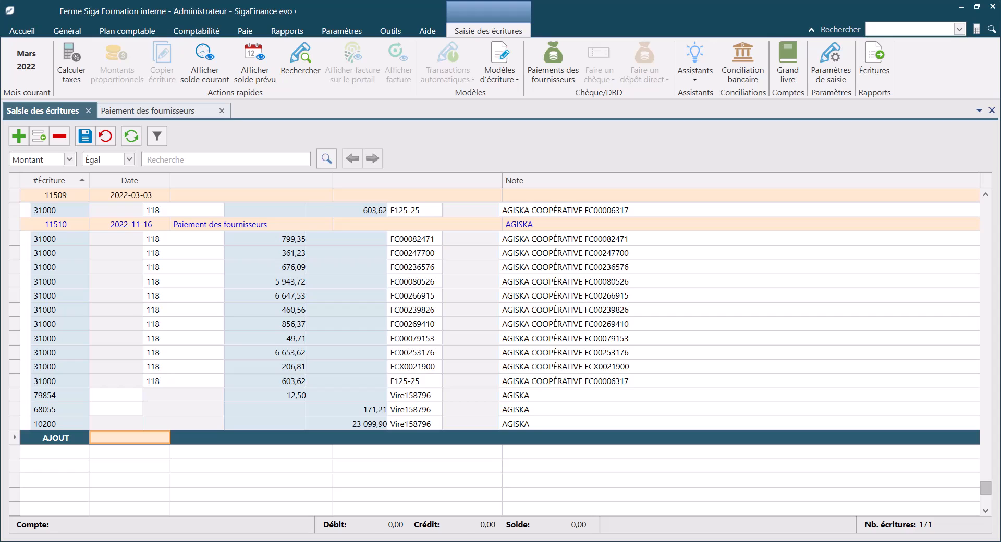
pyautogui.click(130, 224)
pyautogui.click(60, 136)
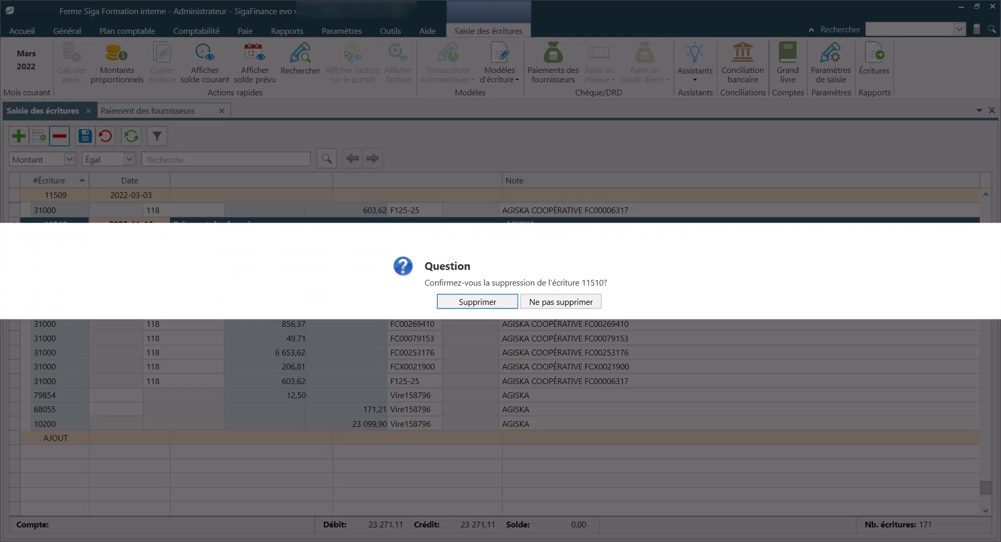
pyautogui.press('Return')
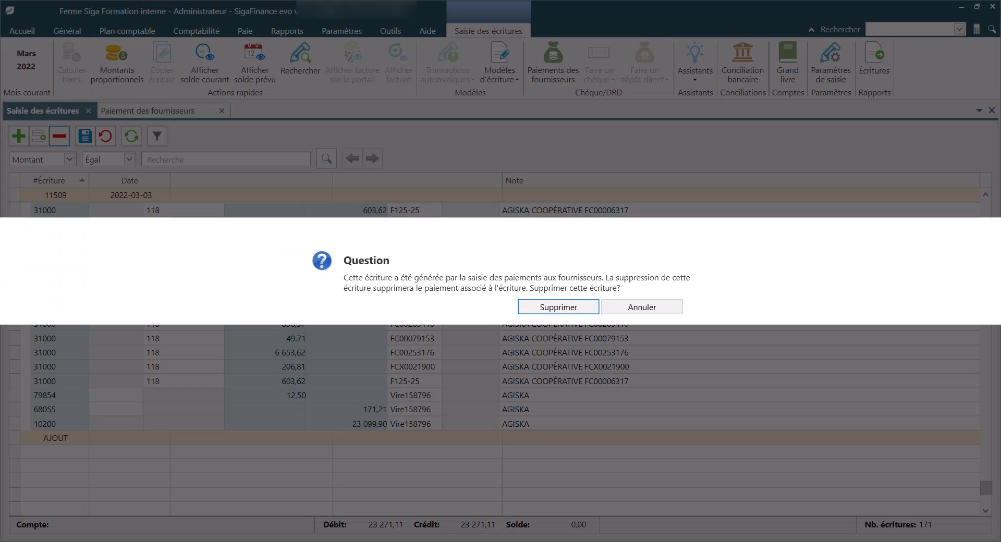
pyautogui.press('Return')
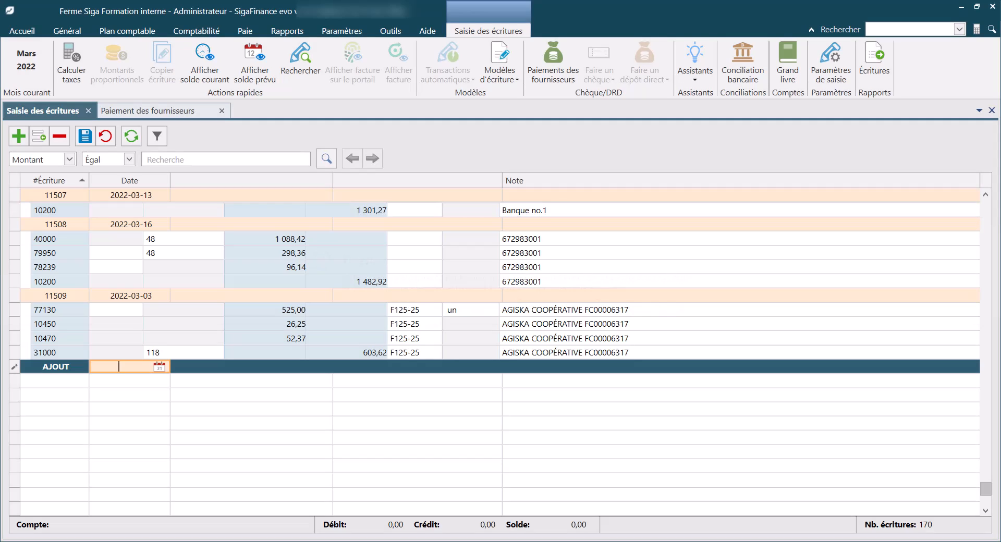